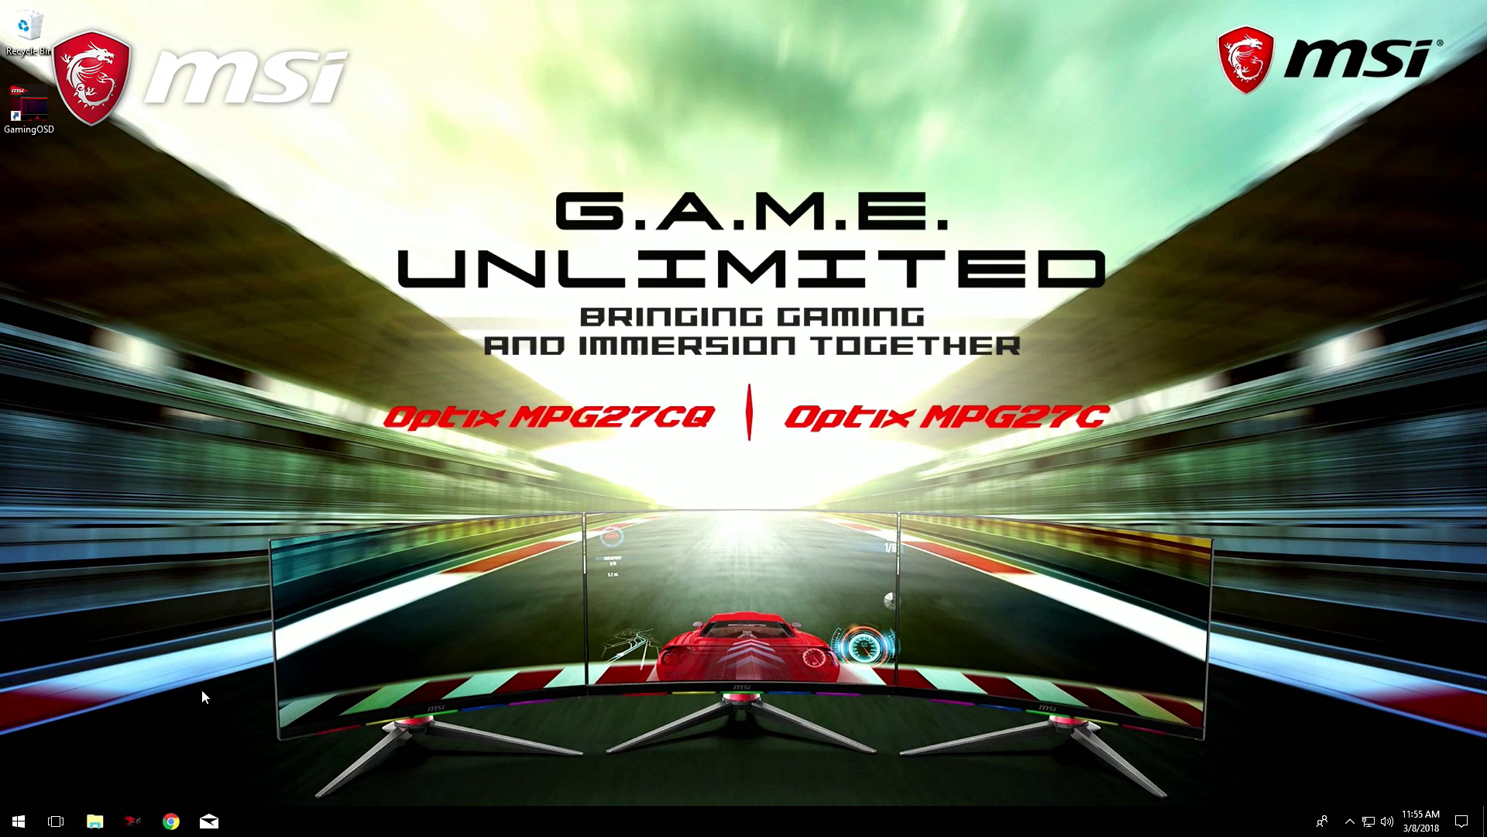
Open the Optix MPG27C support page on msi.com via Monitors > Optix Series.
click(172, 821)
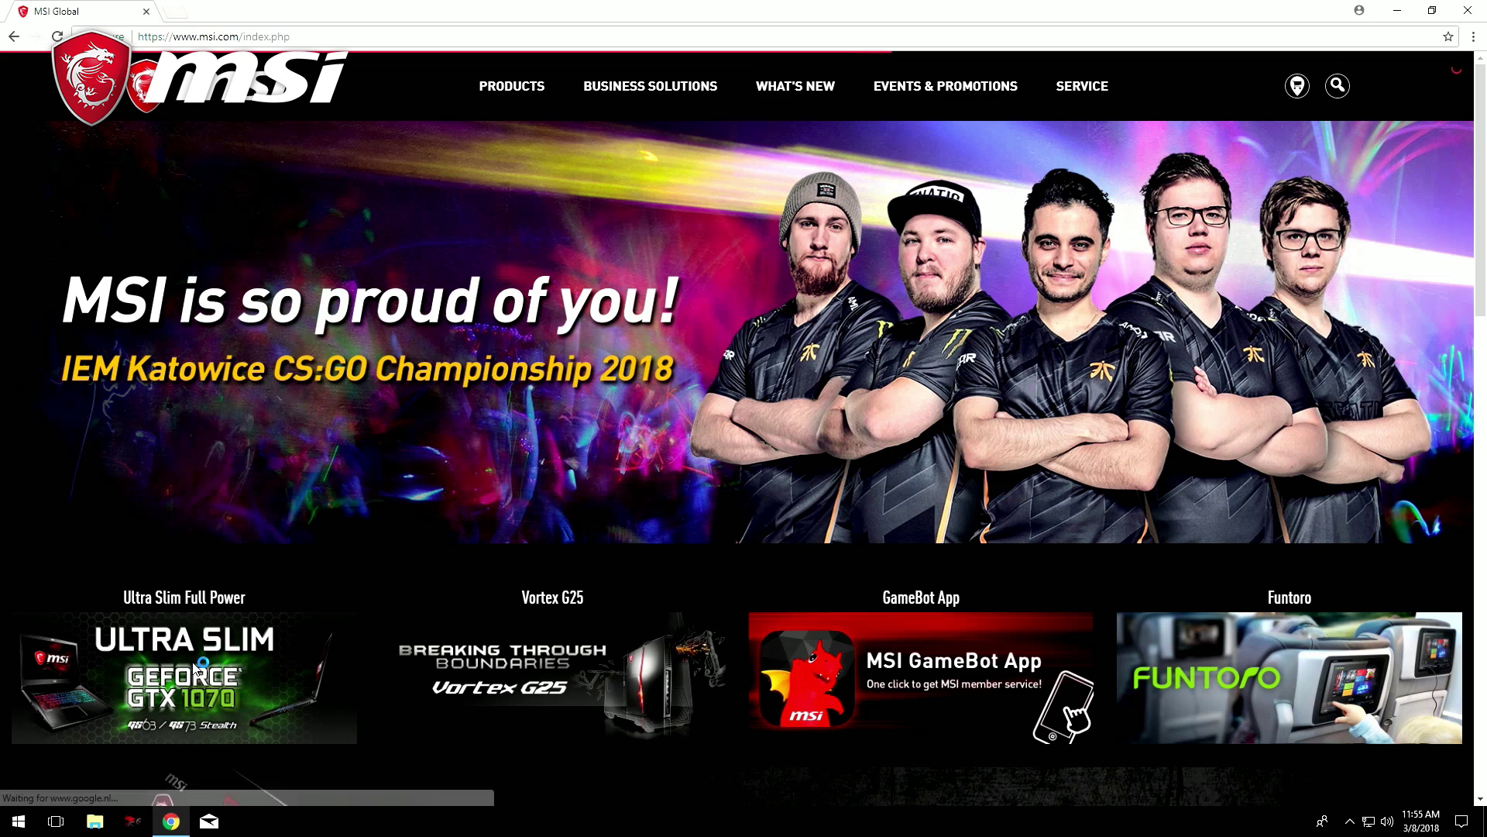
click(518, 92)
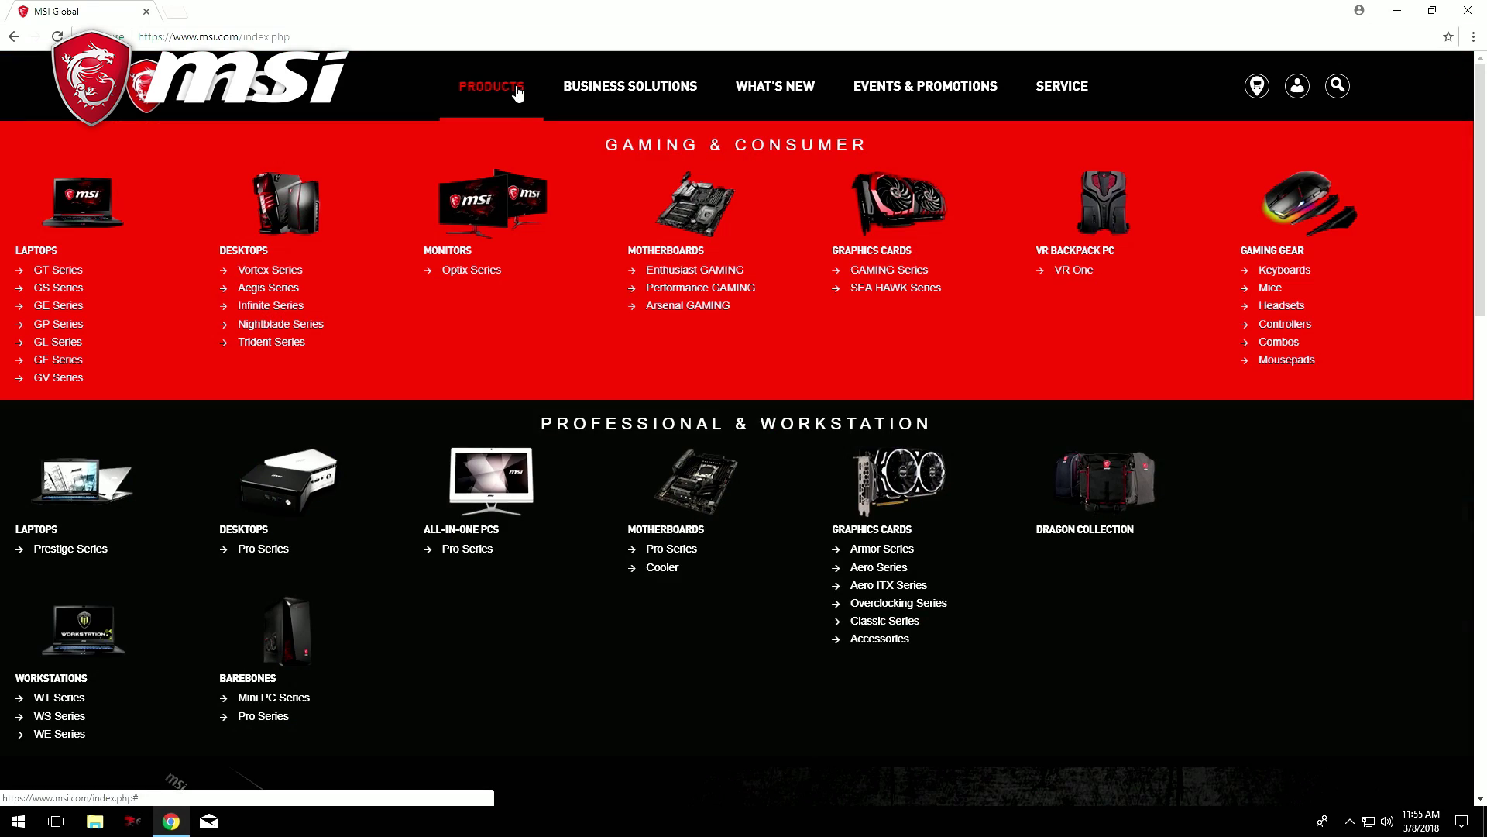
click(466, 276)
click(505, 186)
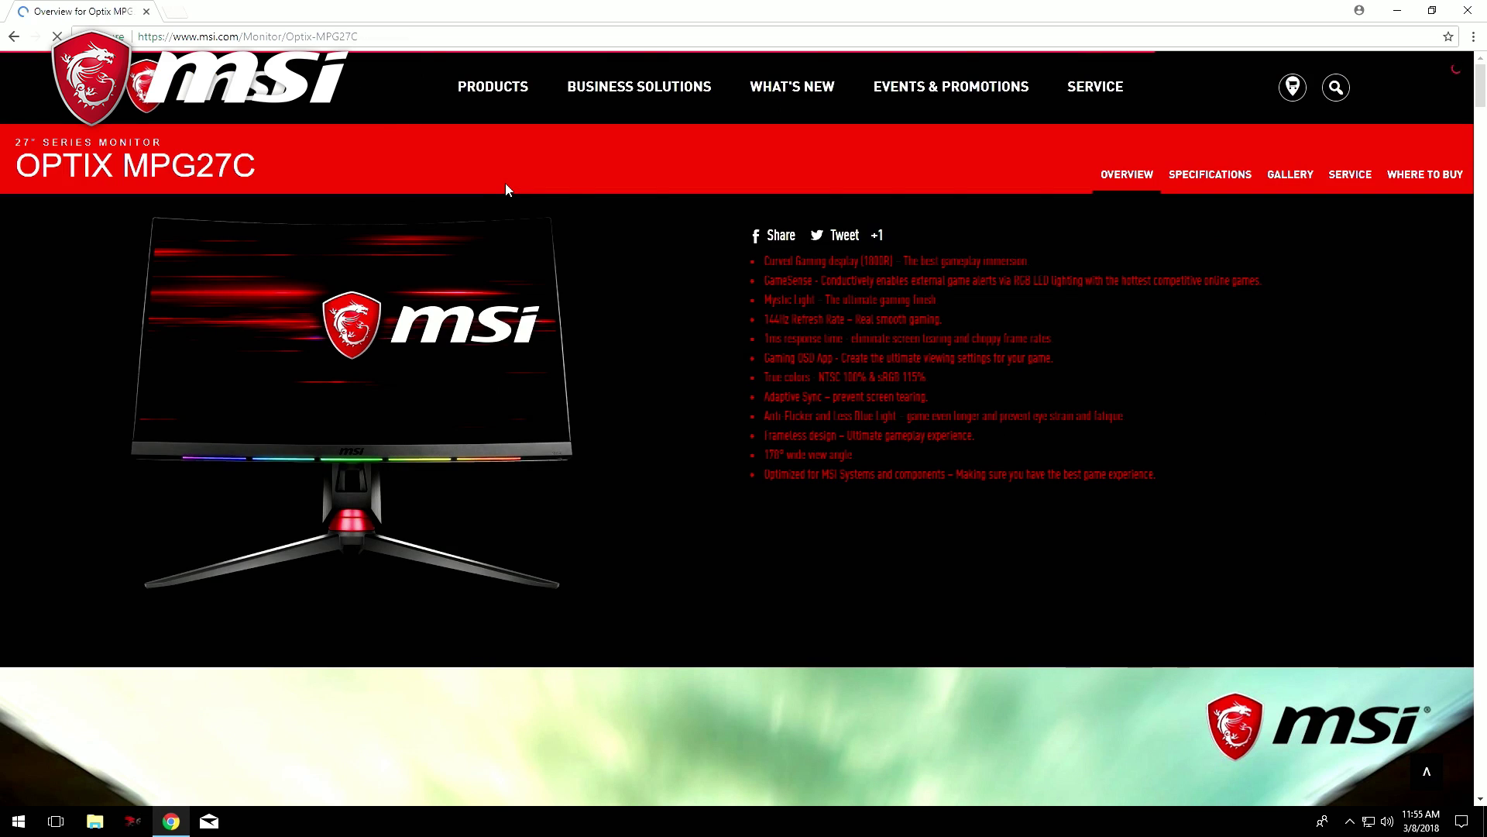
click(1351, 175)
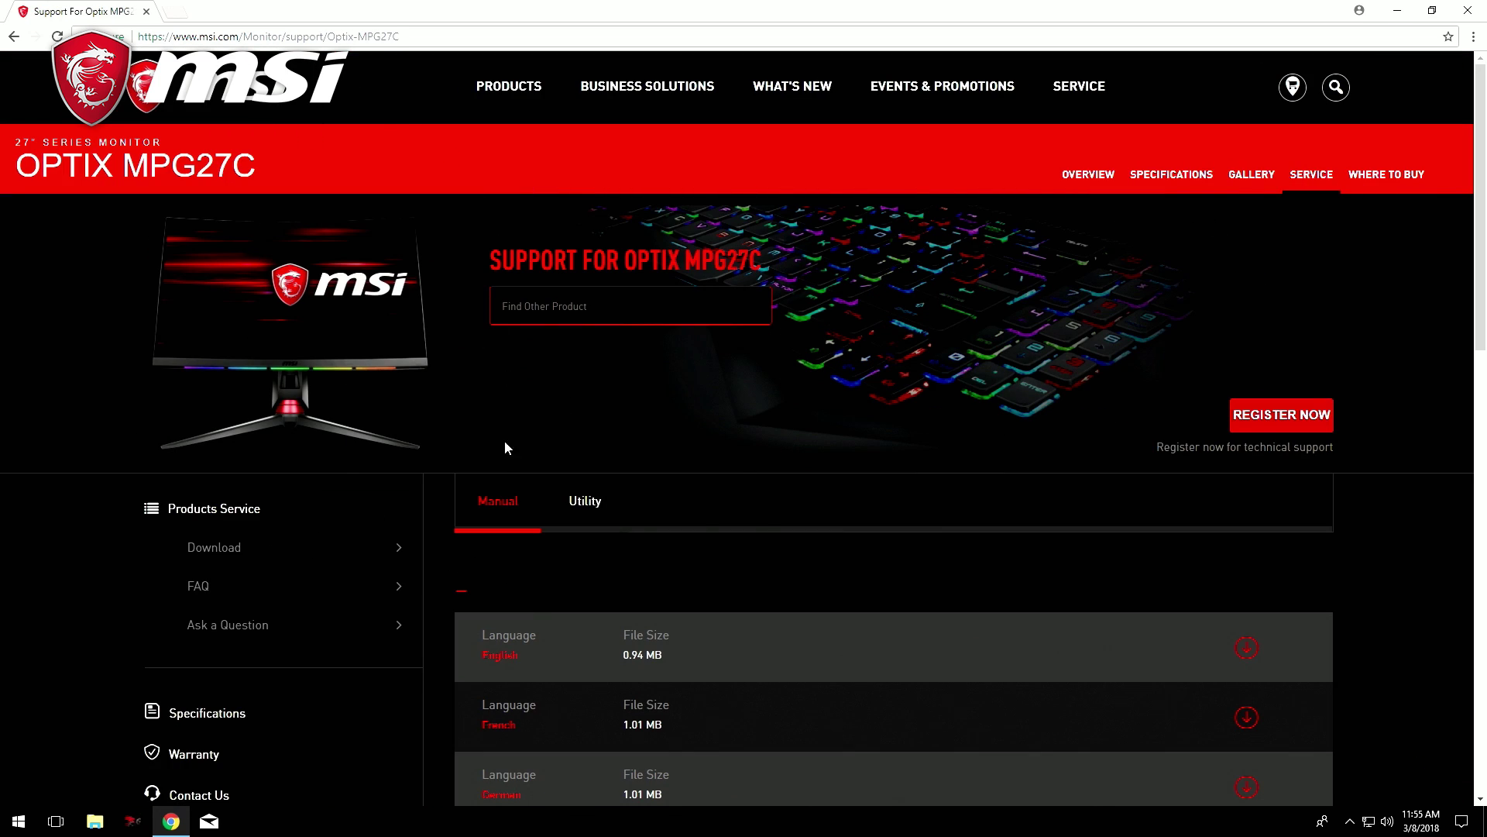
Show the monitor's Utility downloads filtered for Win10 64.
click(585, 502)
scroll(705, 454, down, 3)
click(663, 379)
click(552, 473)
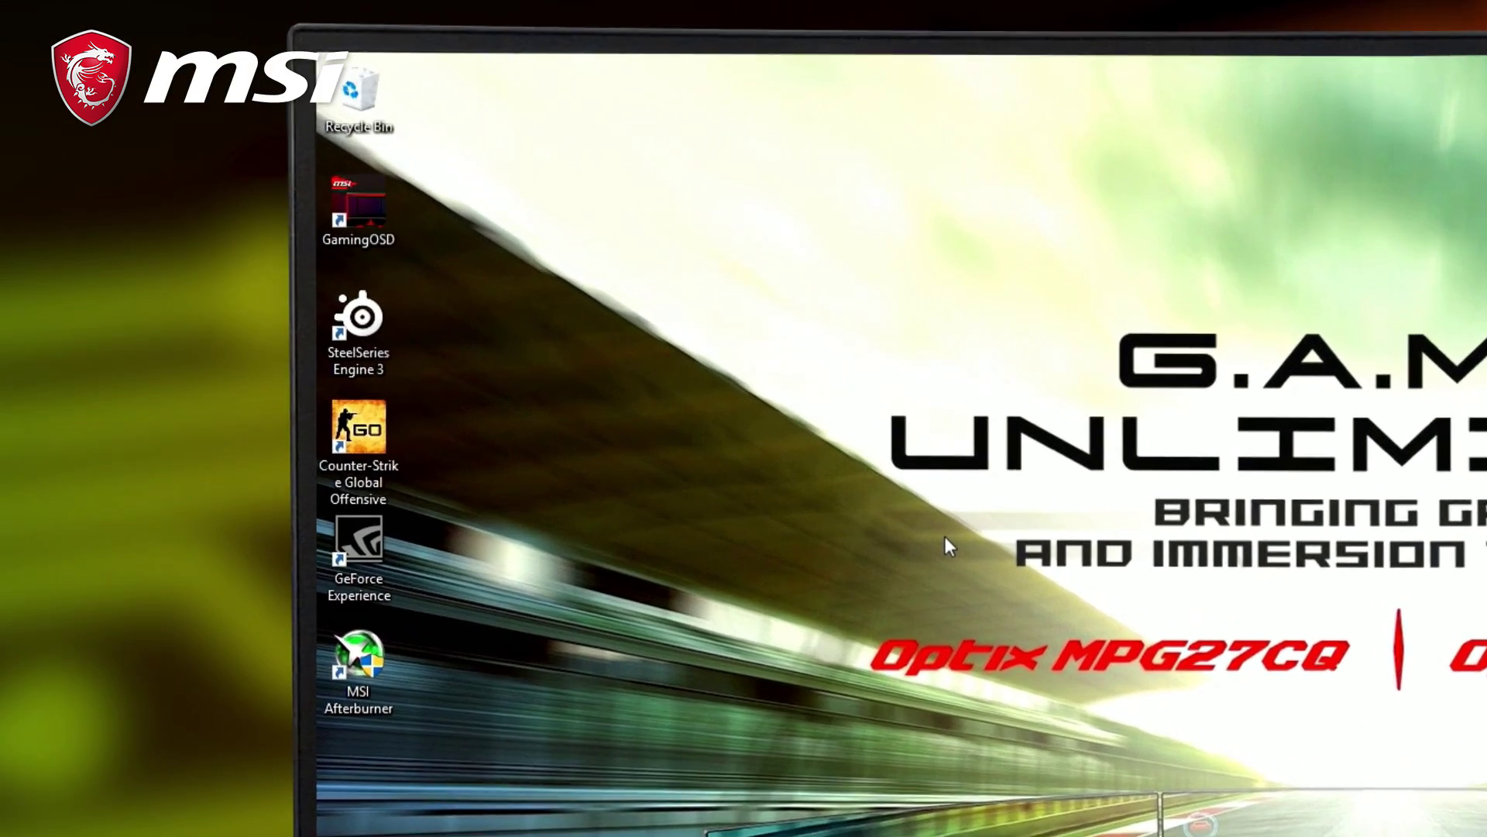
Start SteelSeries Engine 3 from its desktop icon and view the Engine Apps list.
double_click(34, 205)
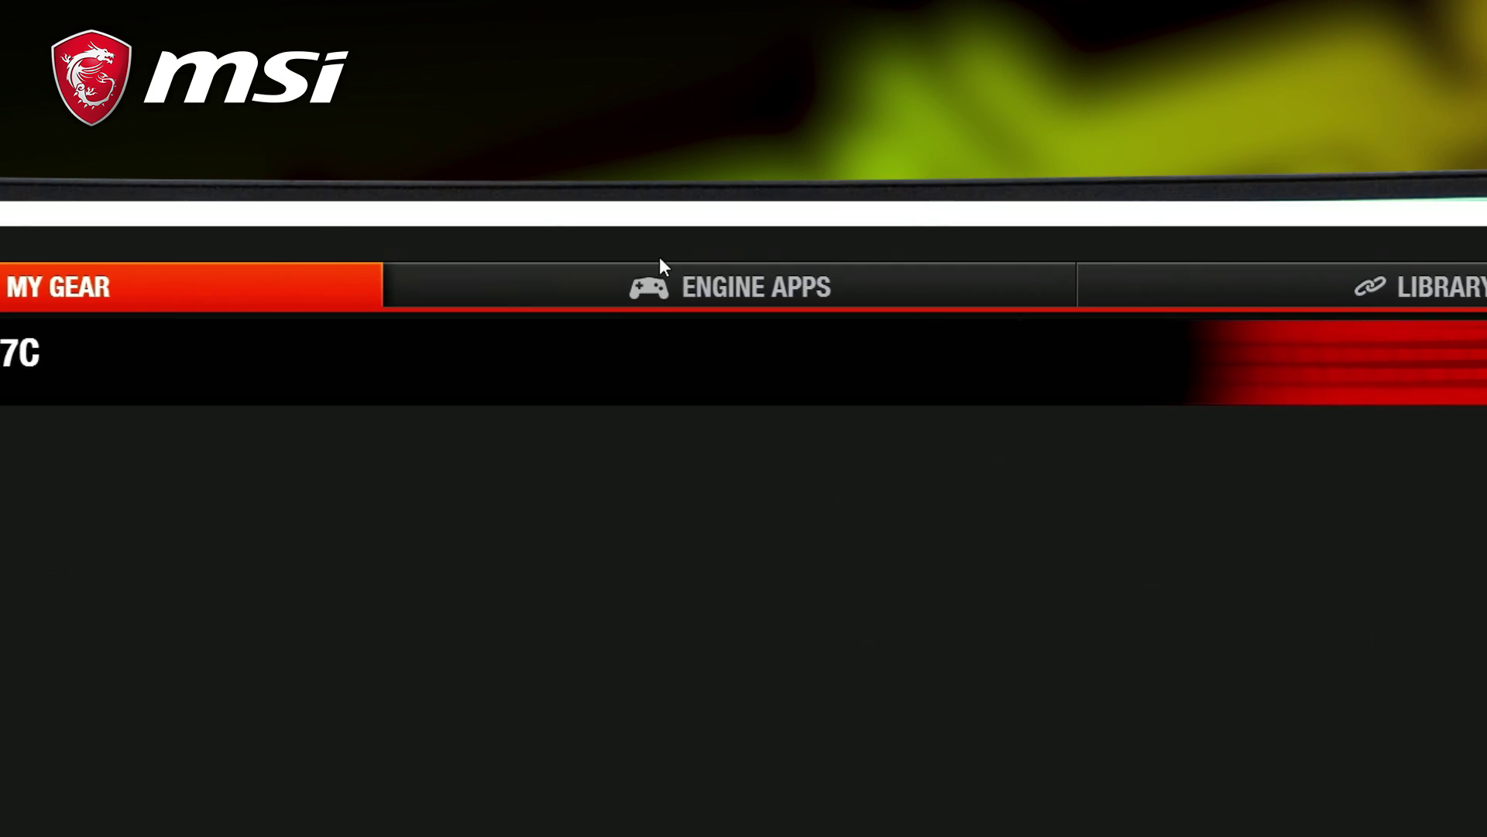
click(655, 279)
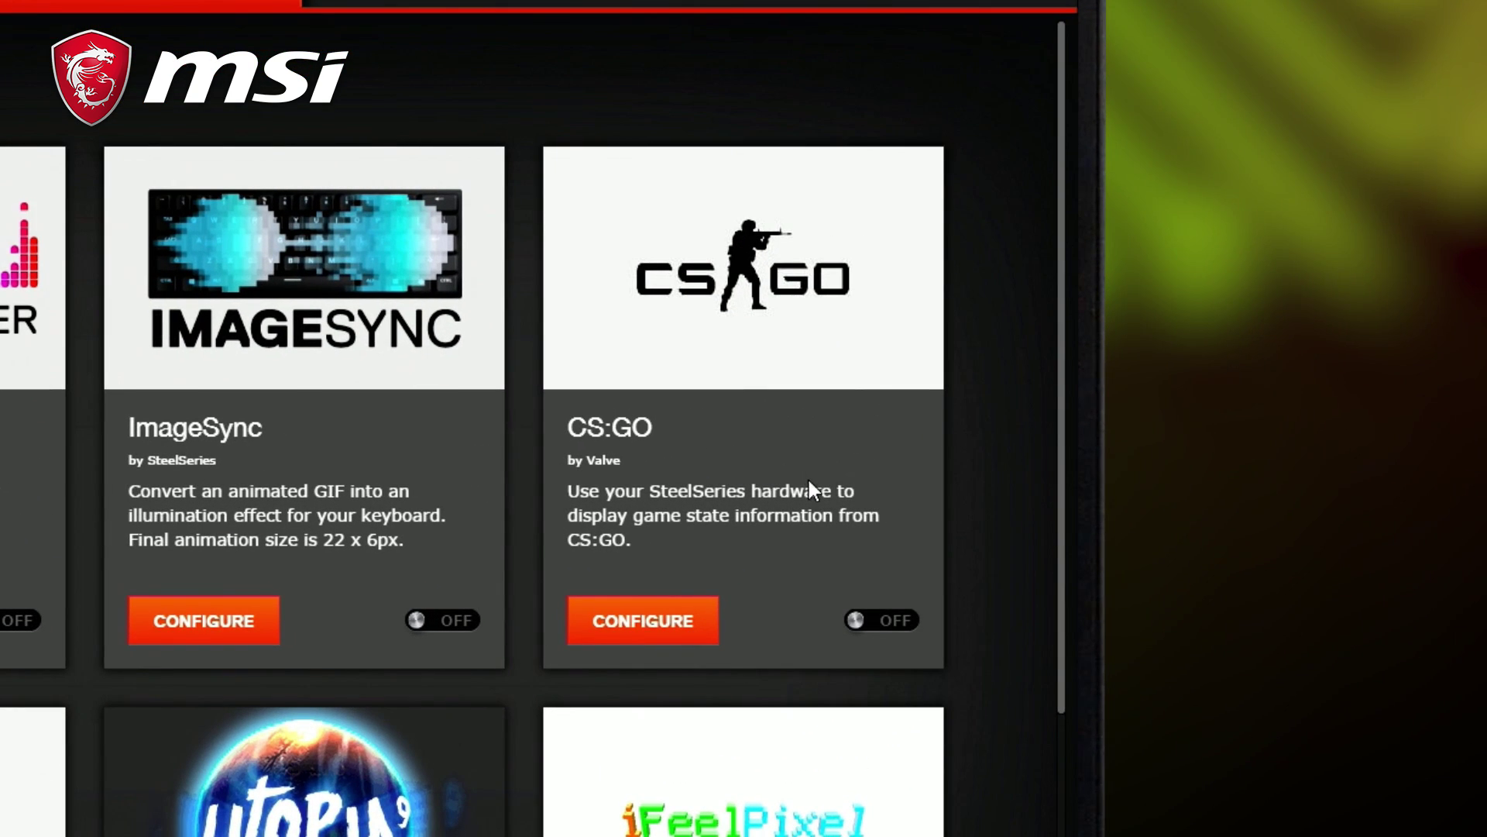
Toggle the CS:GO app to ON and open its GameSense configuration.
click(868, 622)
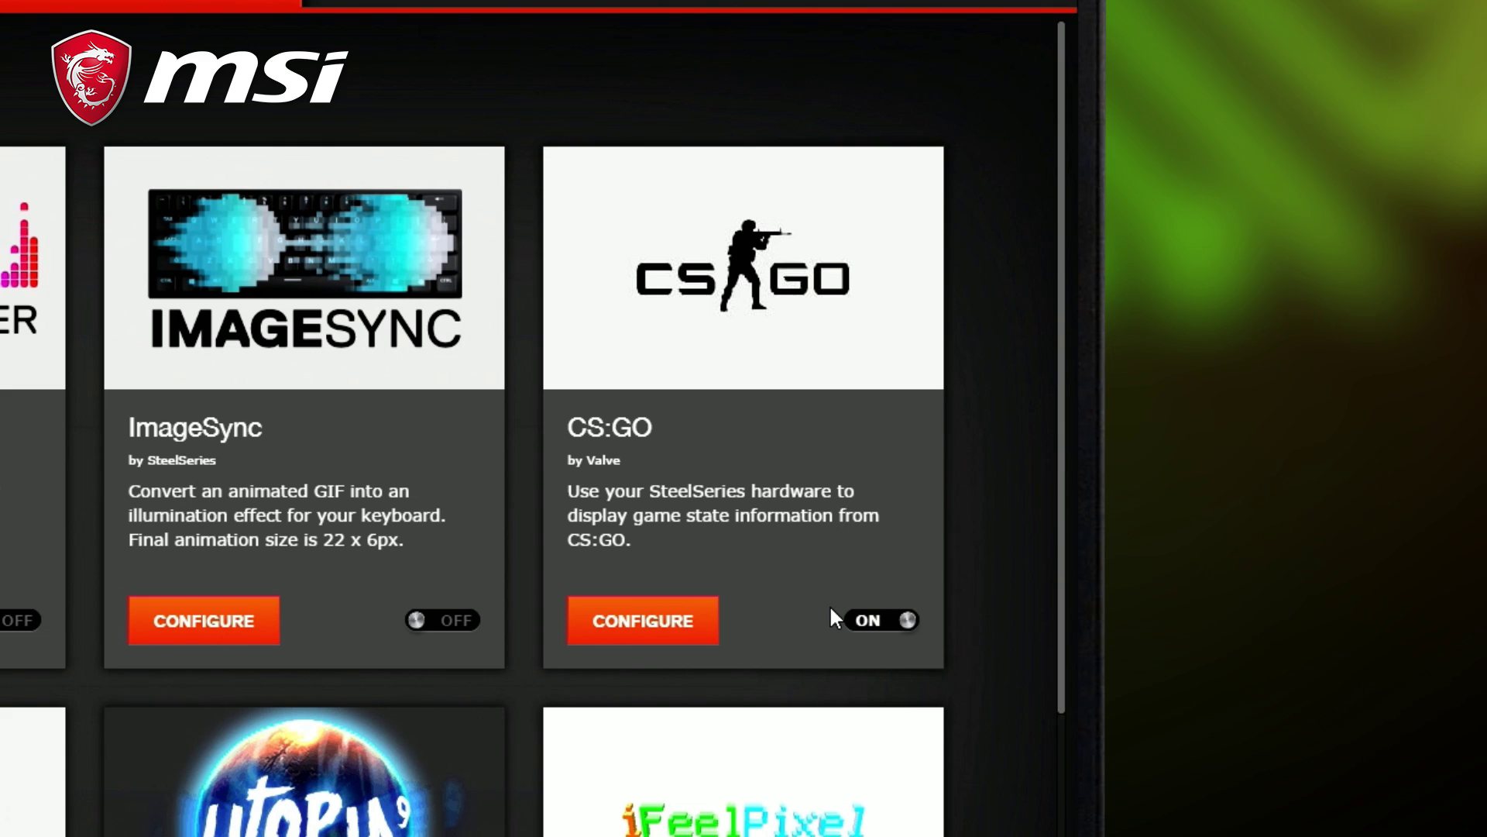
click(699, 637)
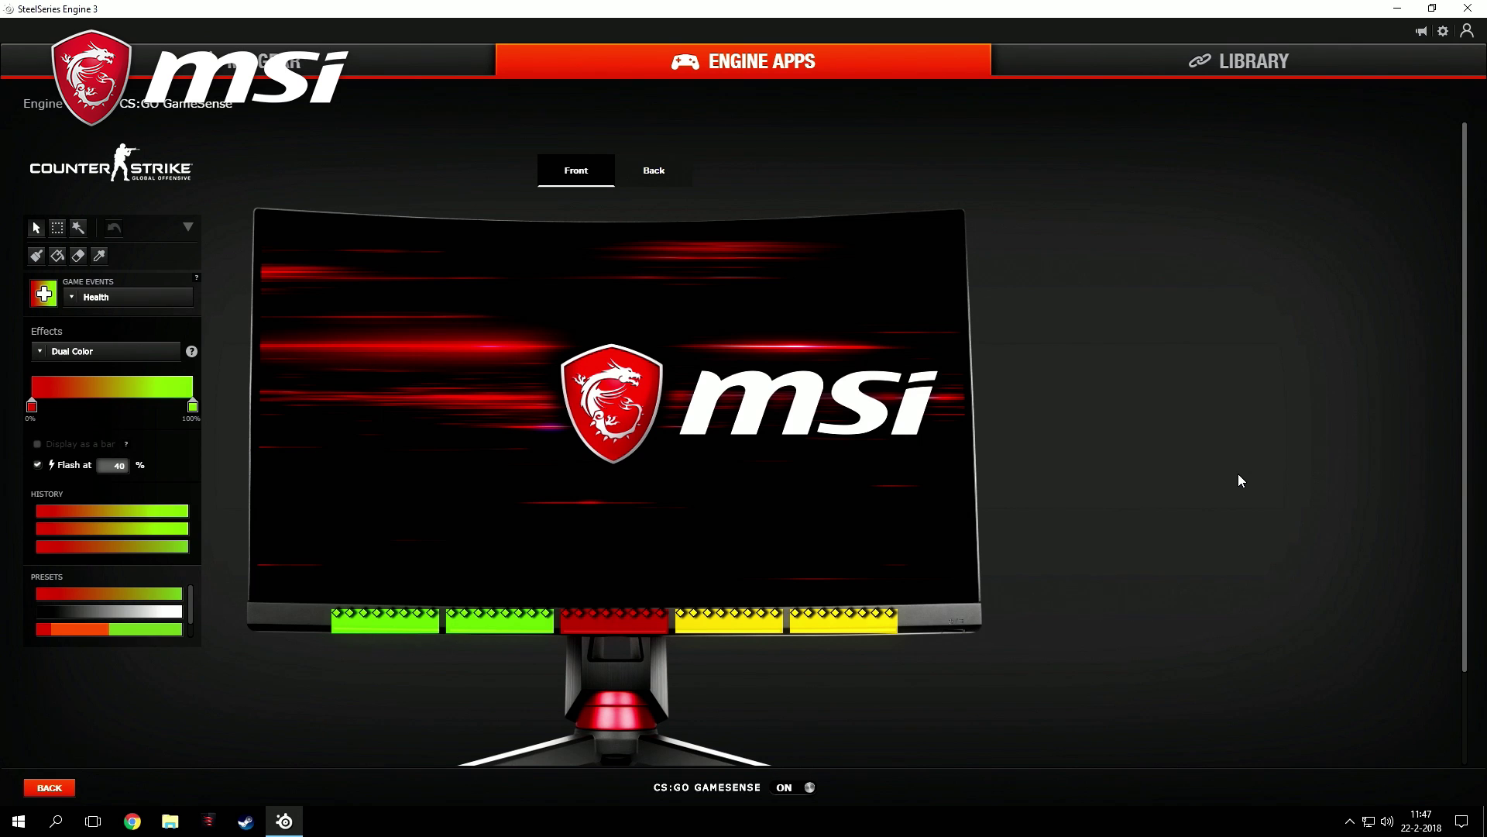
scroll(1076, 525, down, 2)
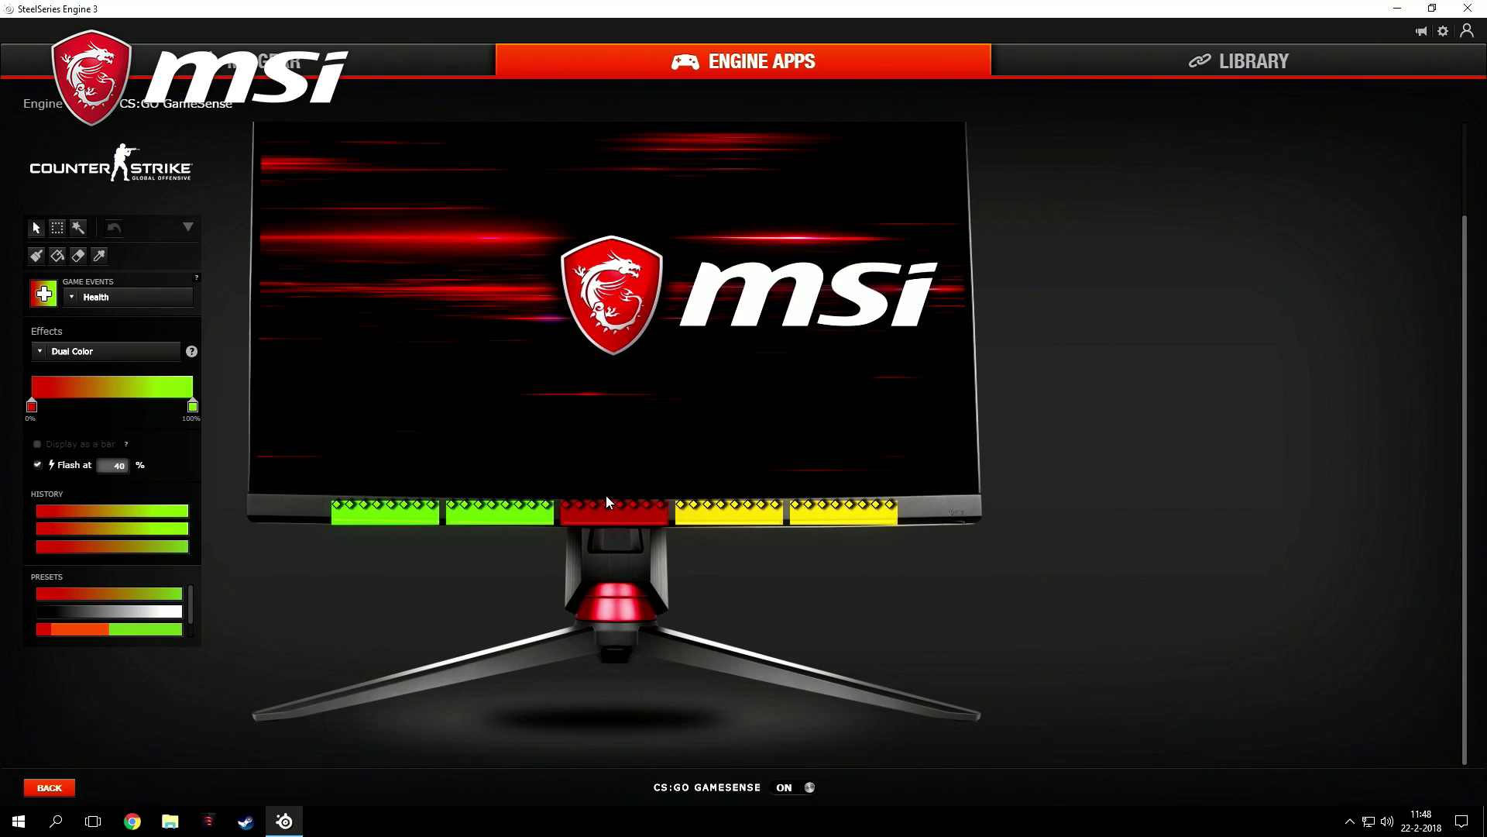
scroll(773, 310, up, 2)
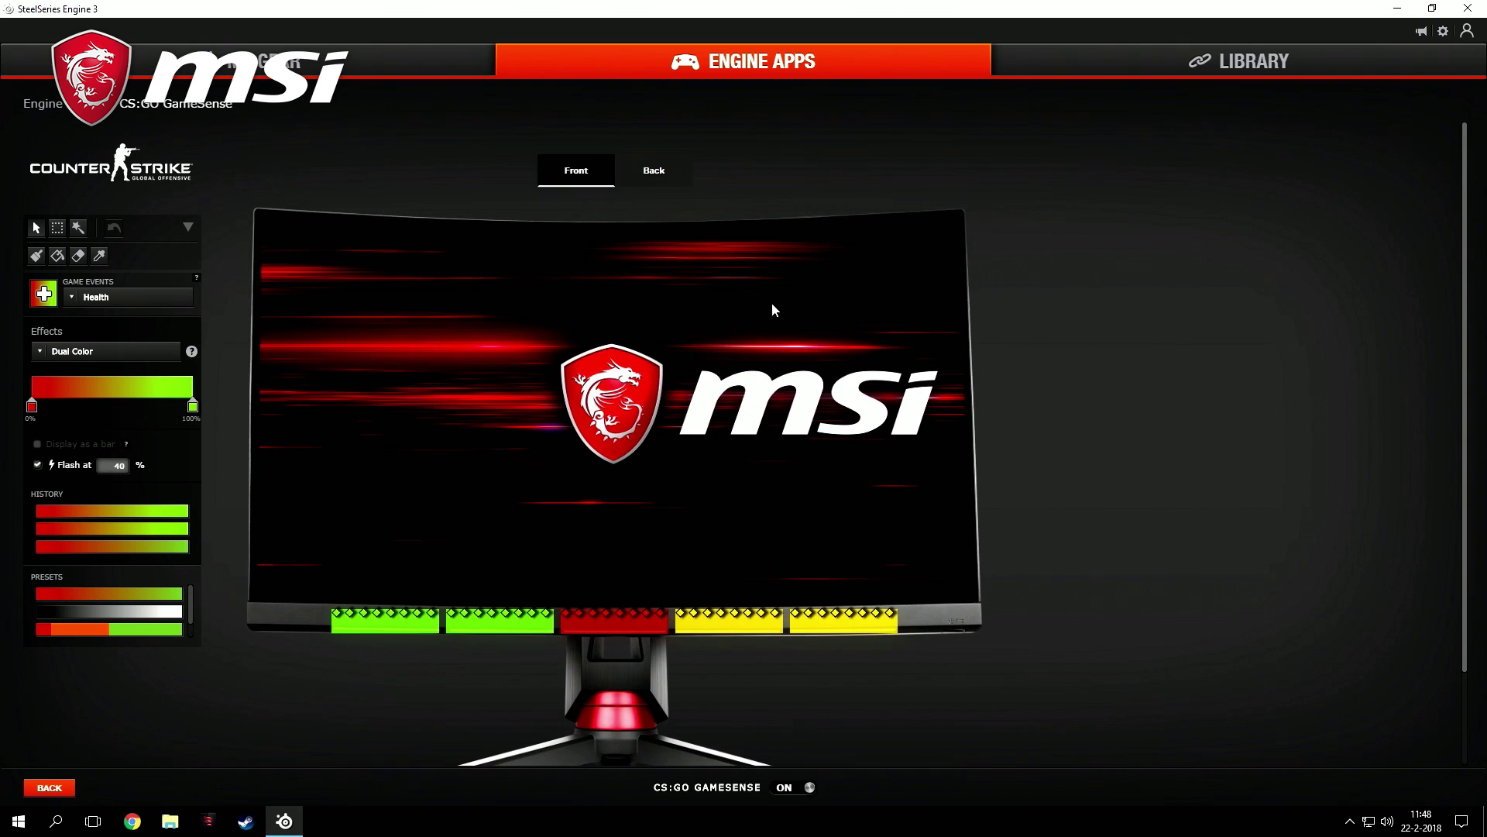
click(655, 172)
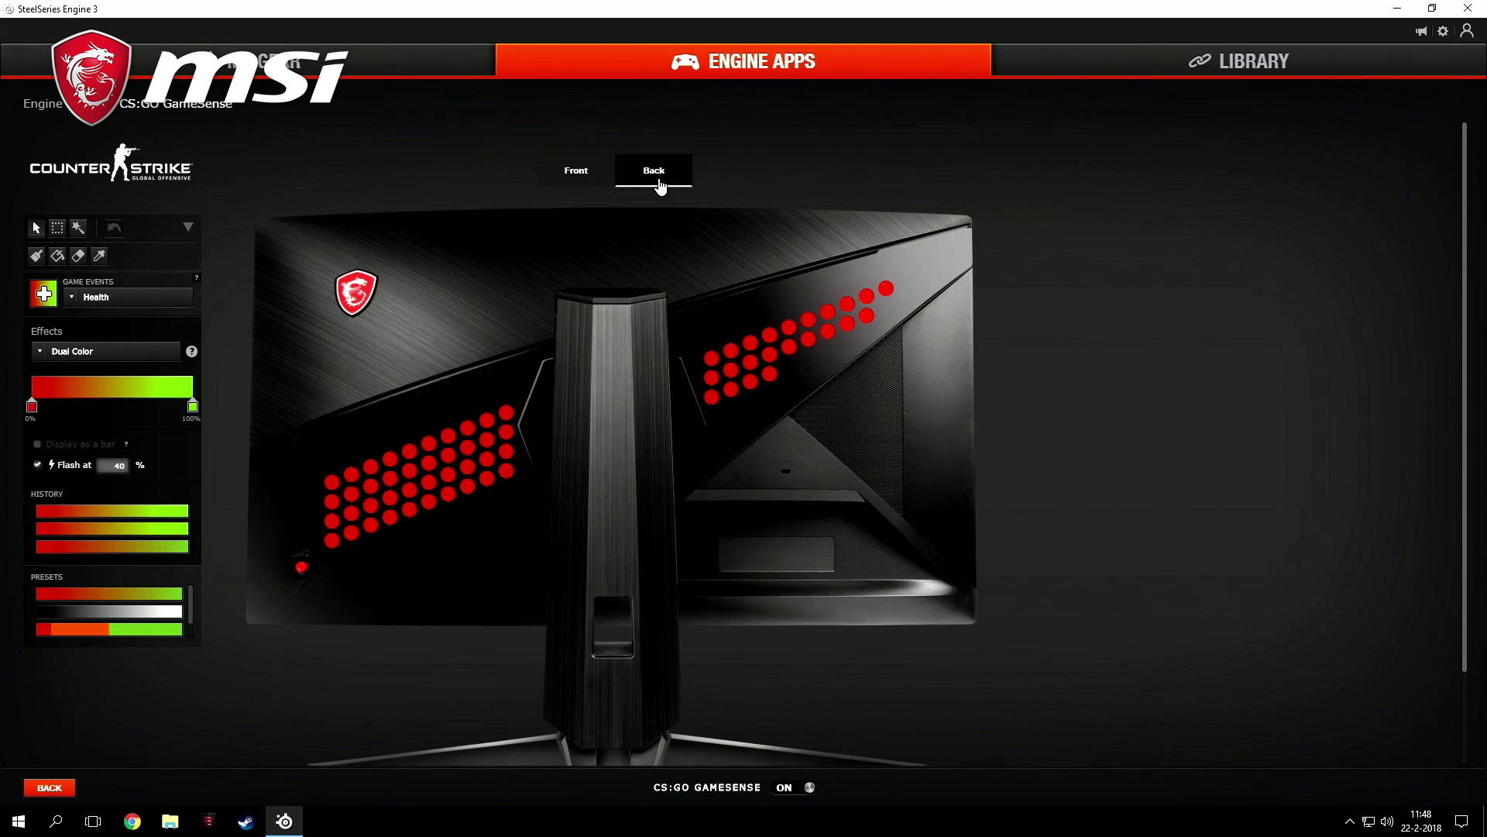
click(589, 172)
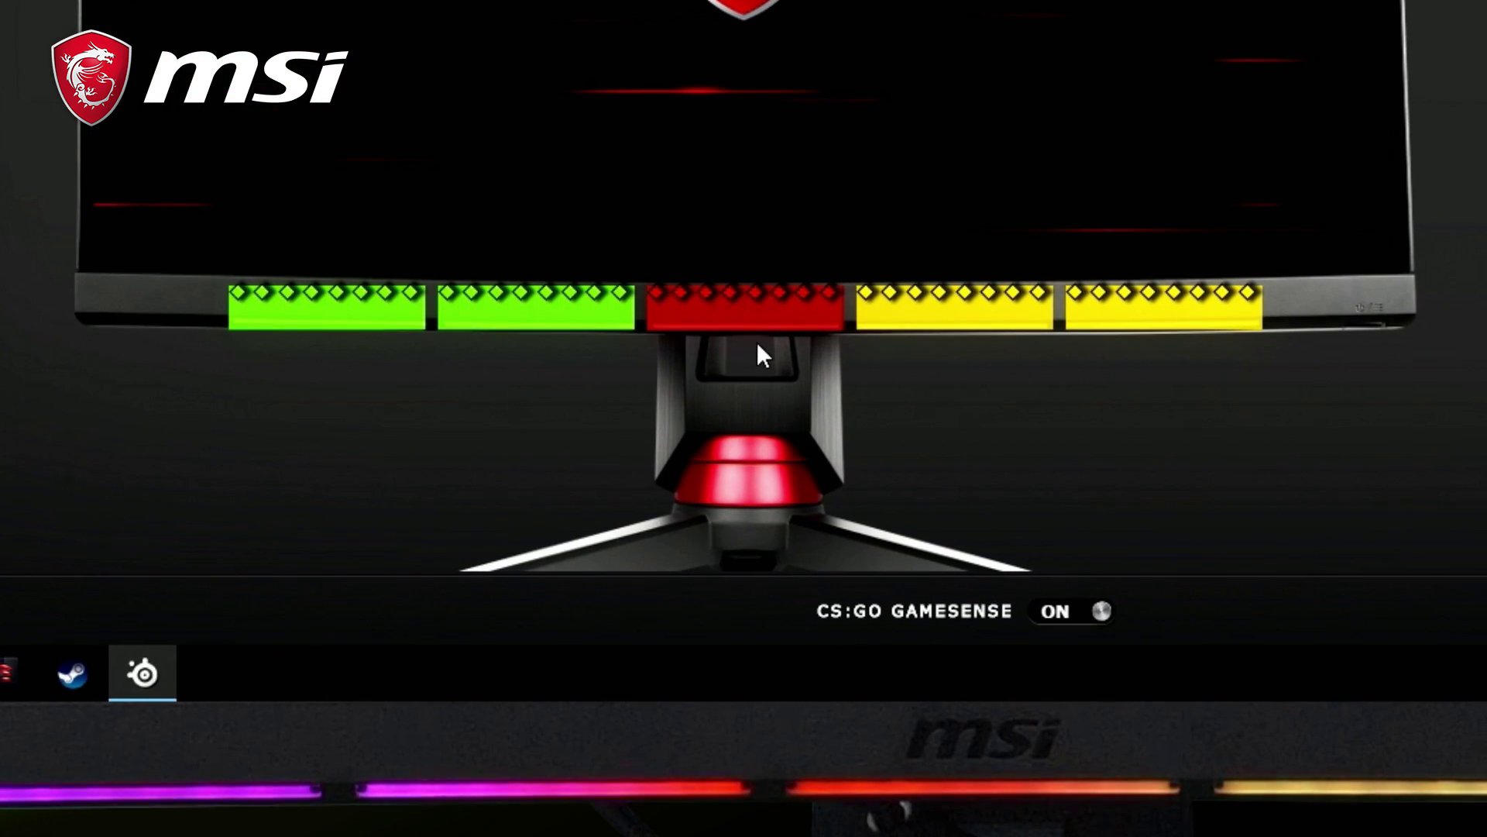
Leave the Game Events list on Ammo, go back, and minimise SteelSeries Engine.
mouse_move(746, 313)
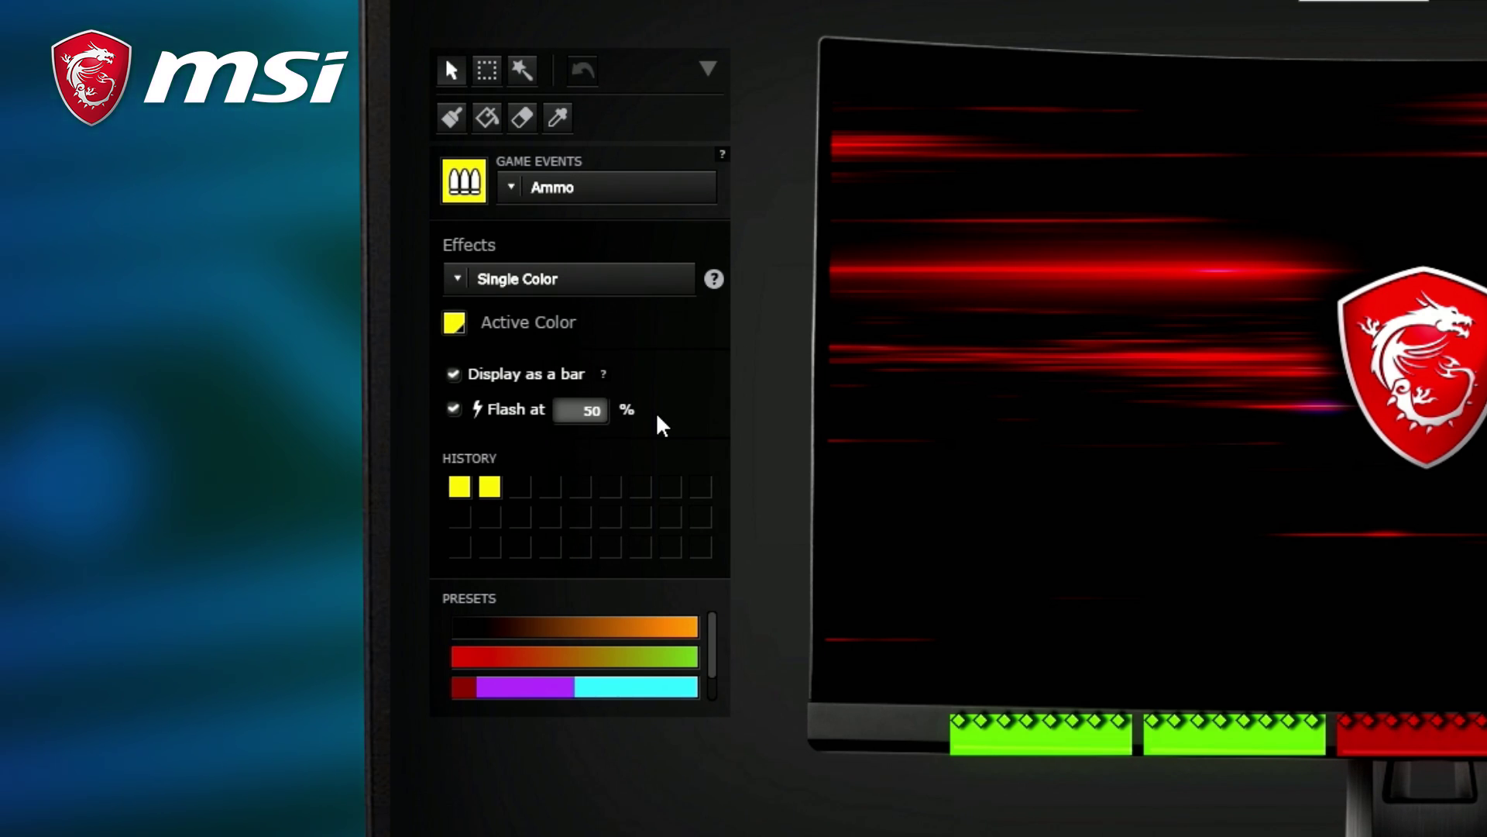
click(709, 199)
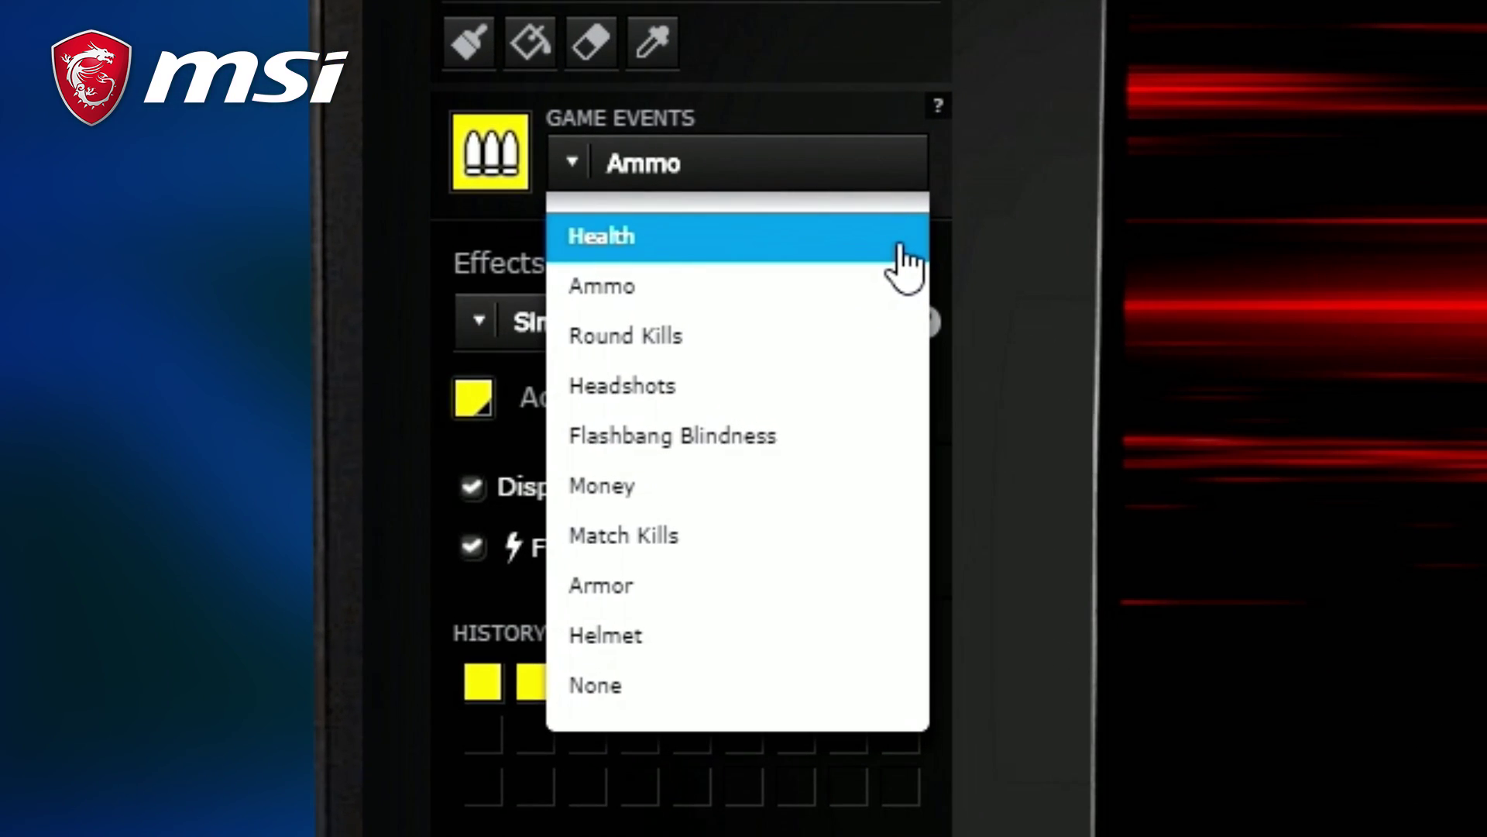
click(1059, 363)
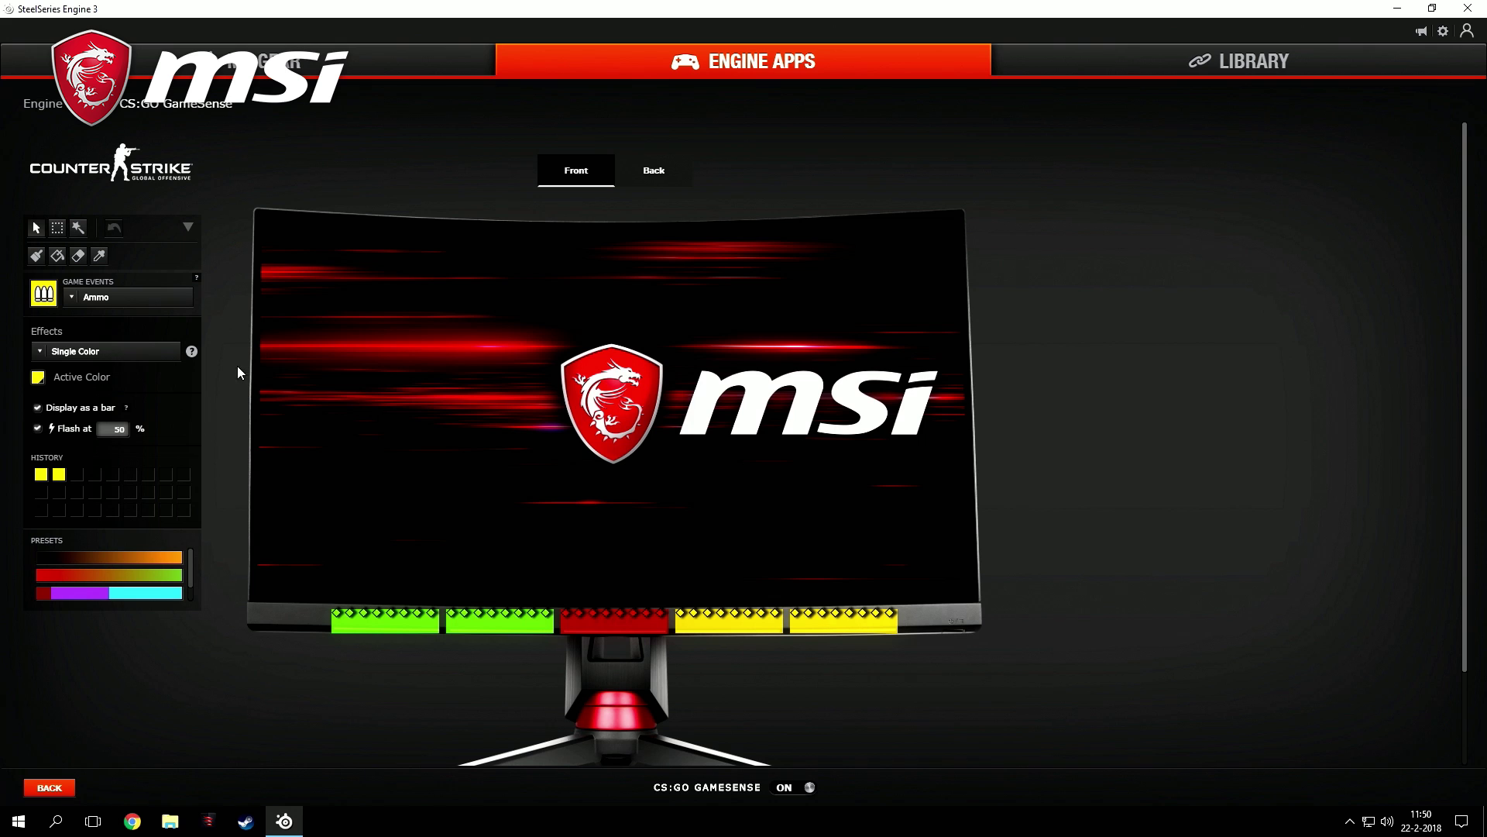
click(663, 172)
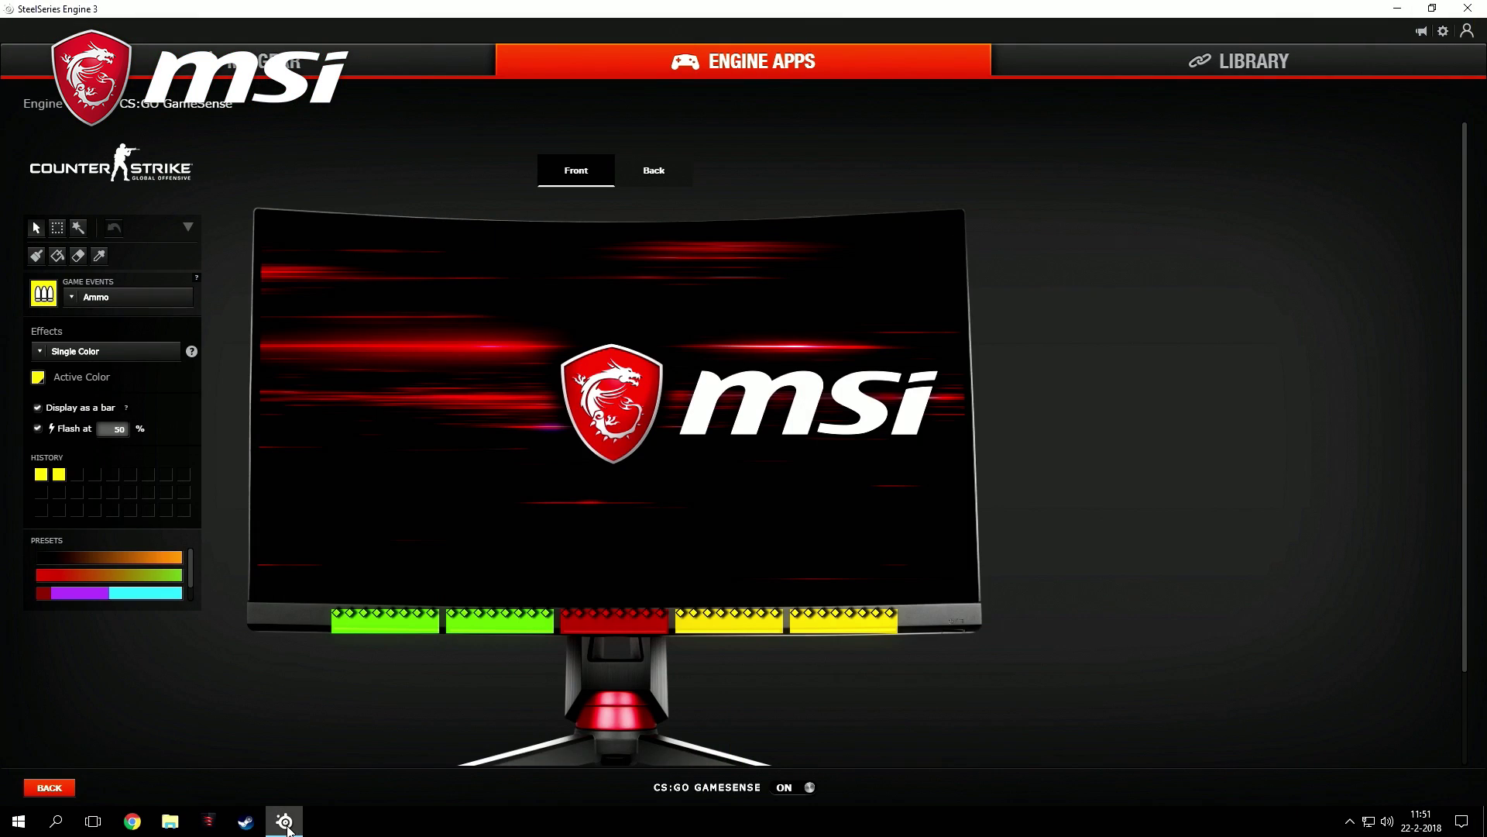
click(285, 822)
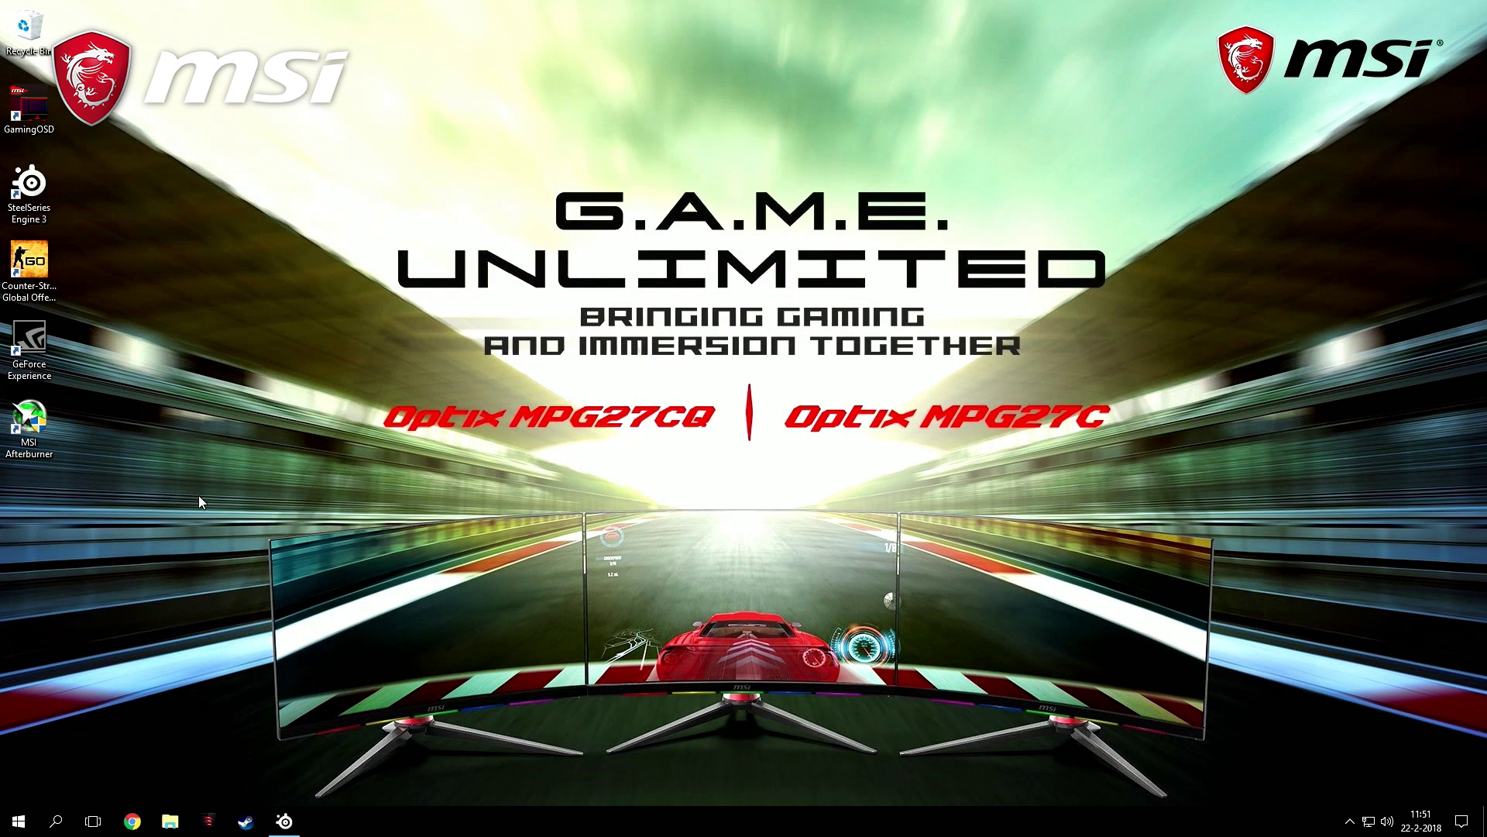
Launch Counter-Strike: Global Offensive from its desktop icon.
double_click(37, 293)
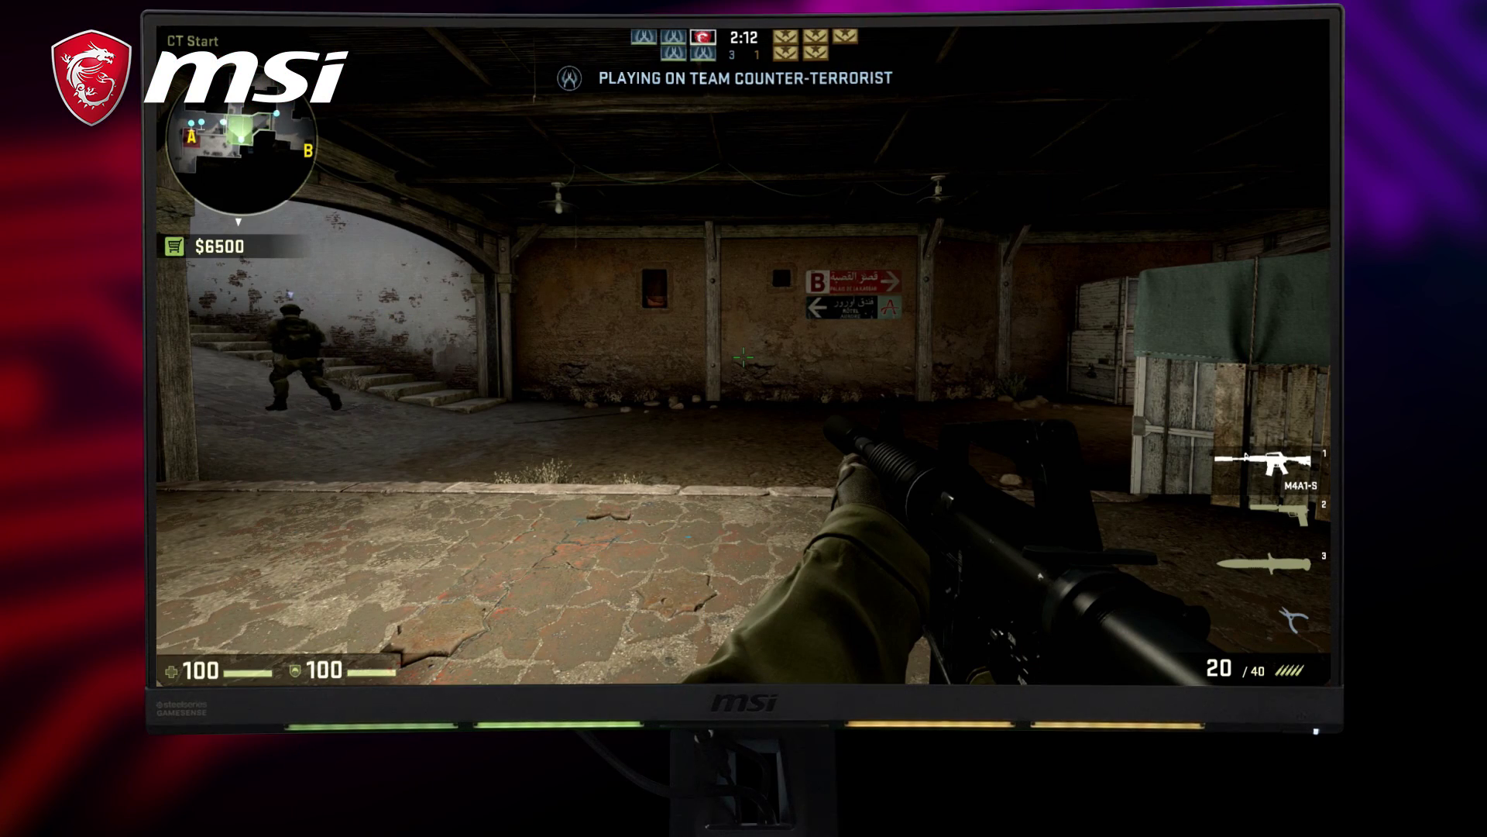
Quit CS:GO from the pause menu, confirm, and restore the SteelSeries Engine window.
key(Escape)
click(620, 536)
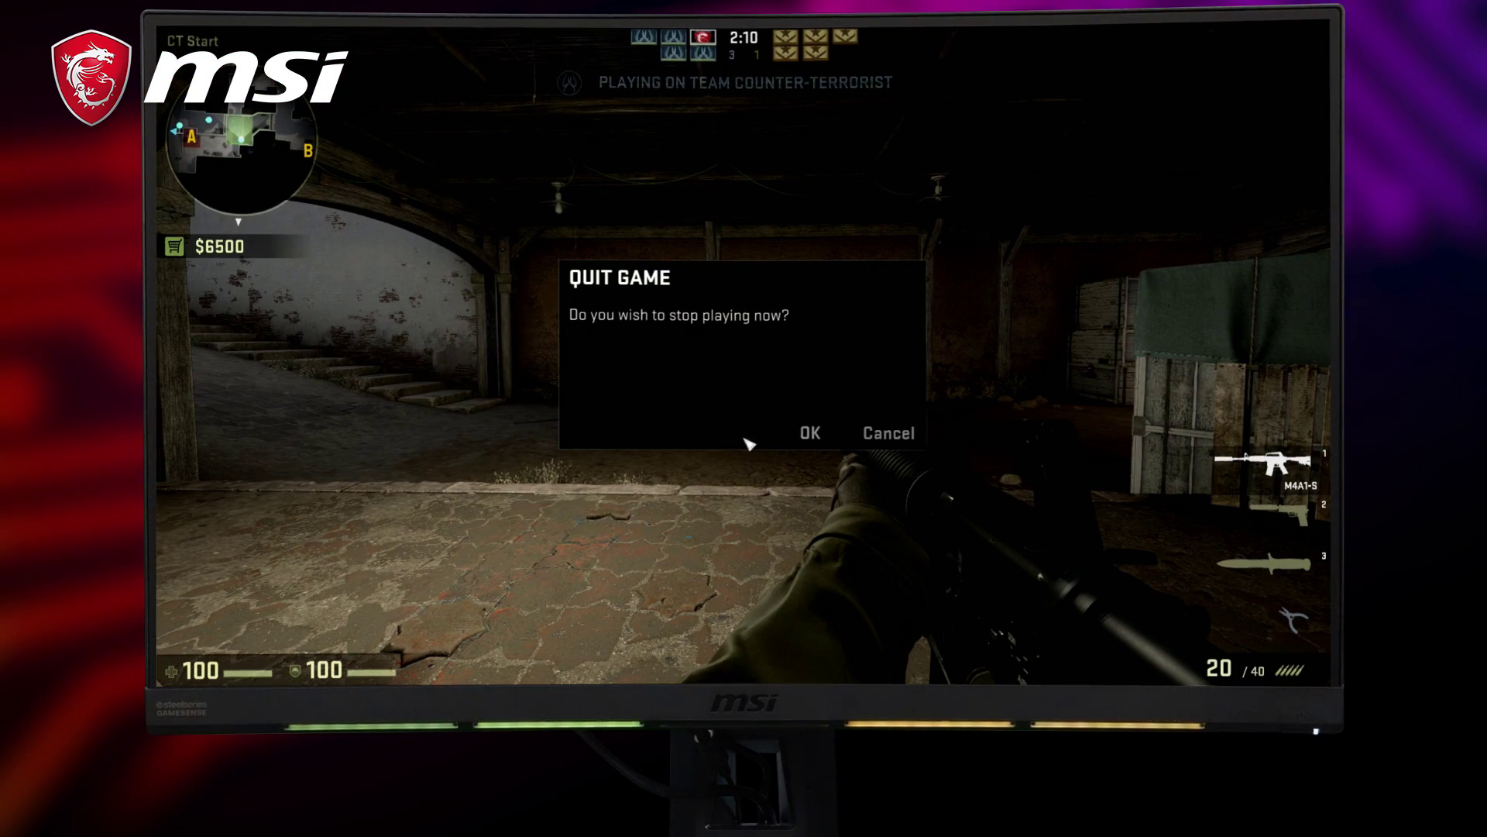
click(806, 431)
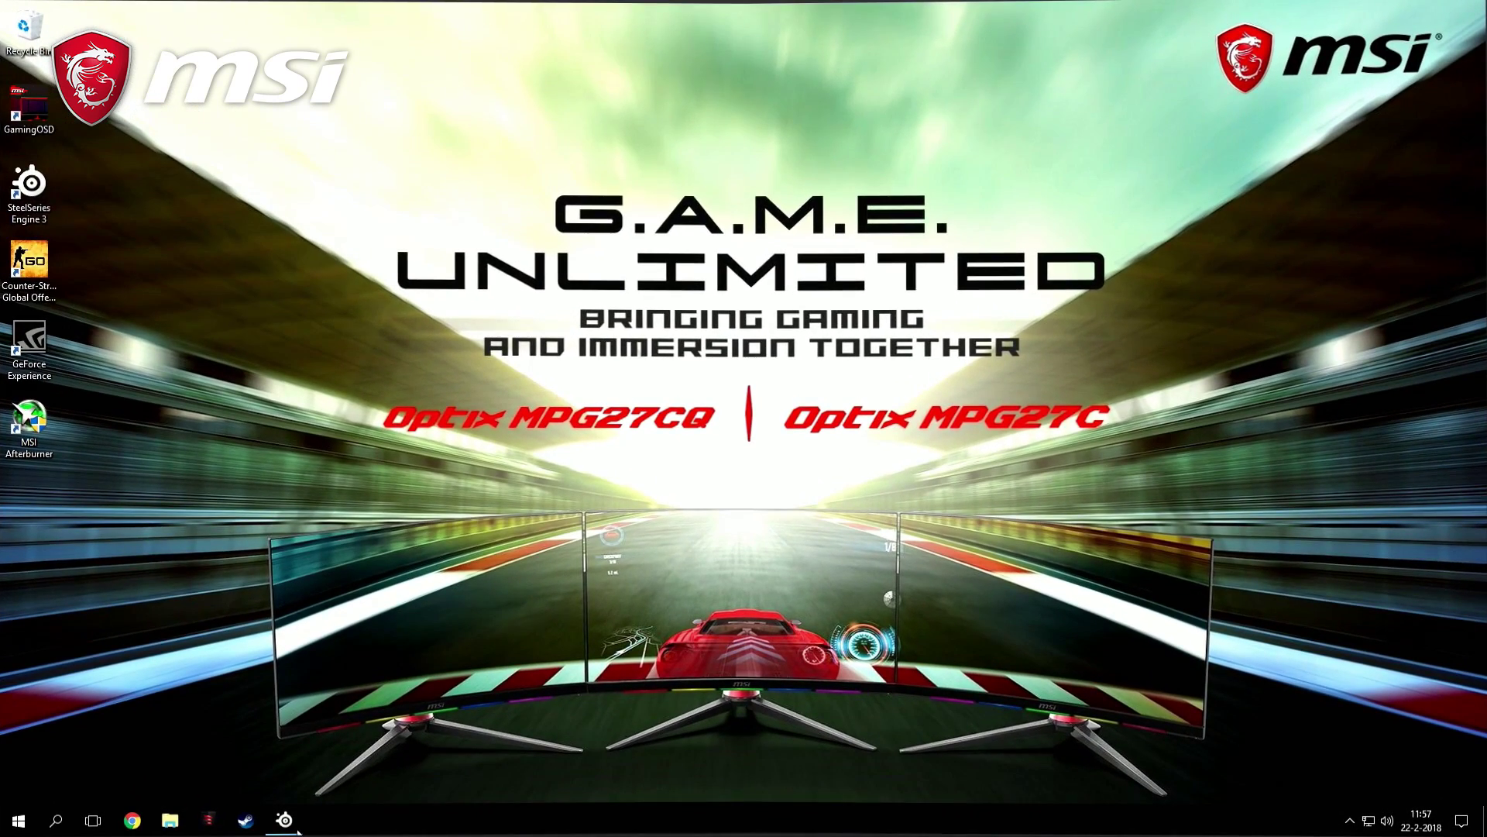
click(286, 821)
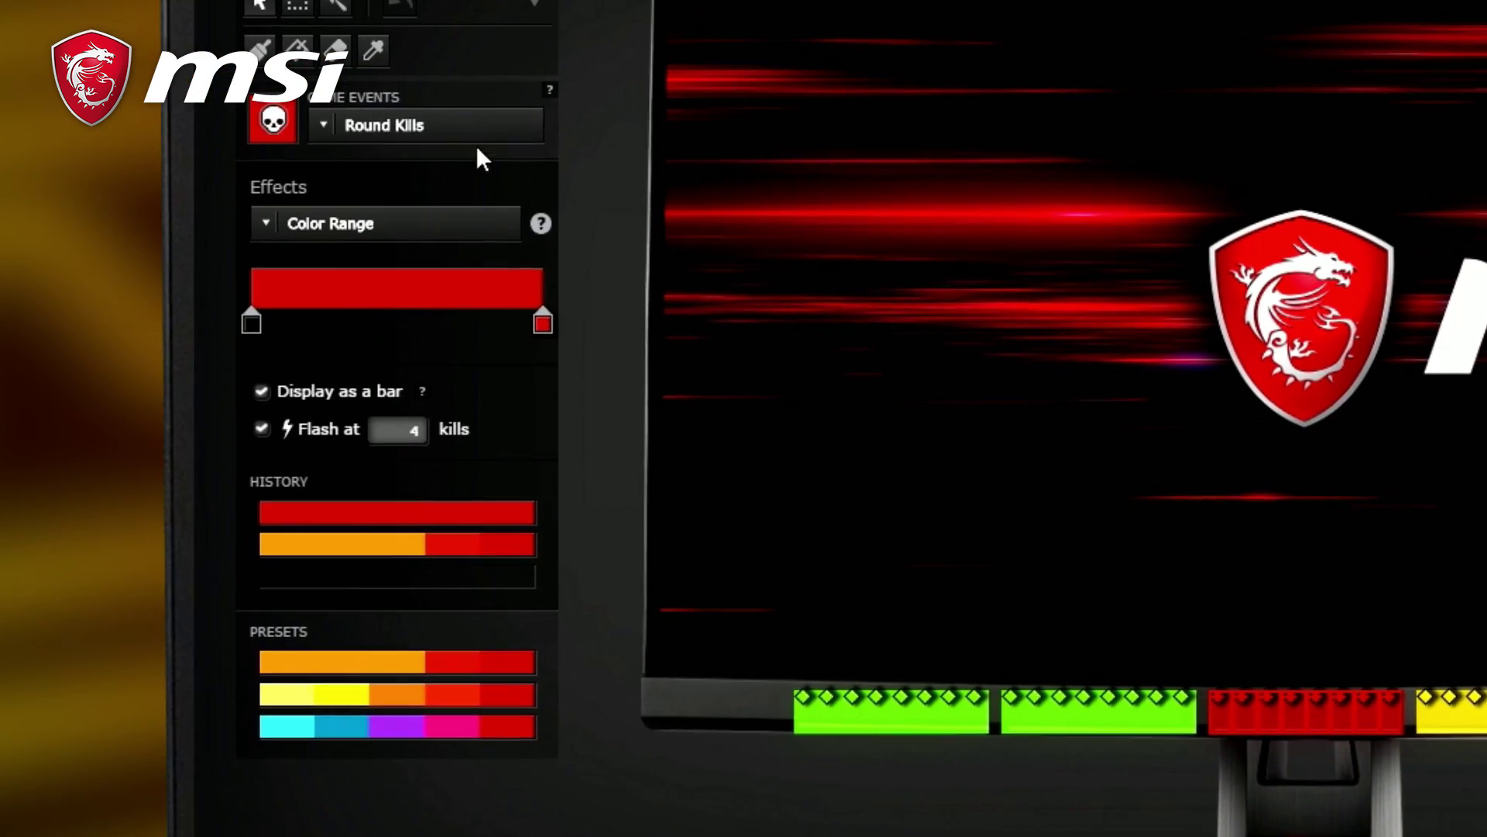
Assign Match Kills to the red LED zone and Money to the ammo zone.
click(474, 131)
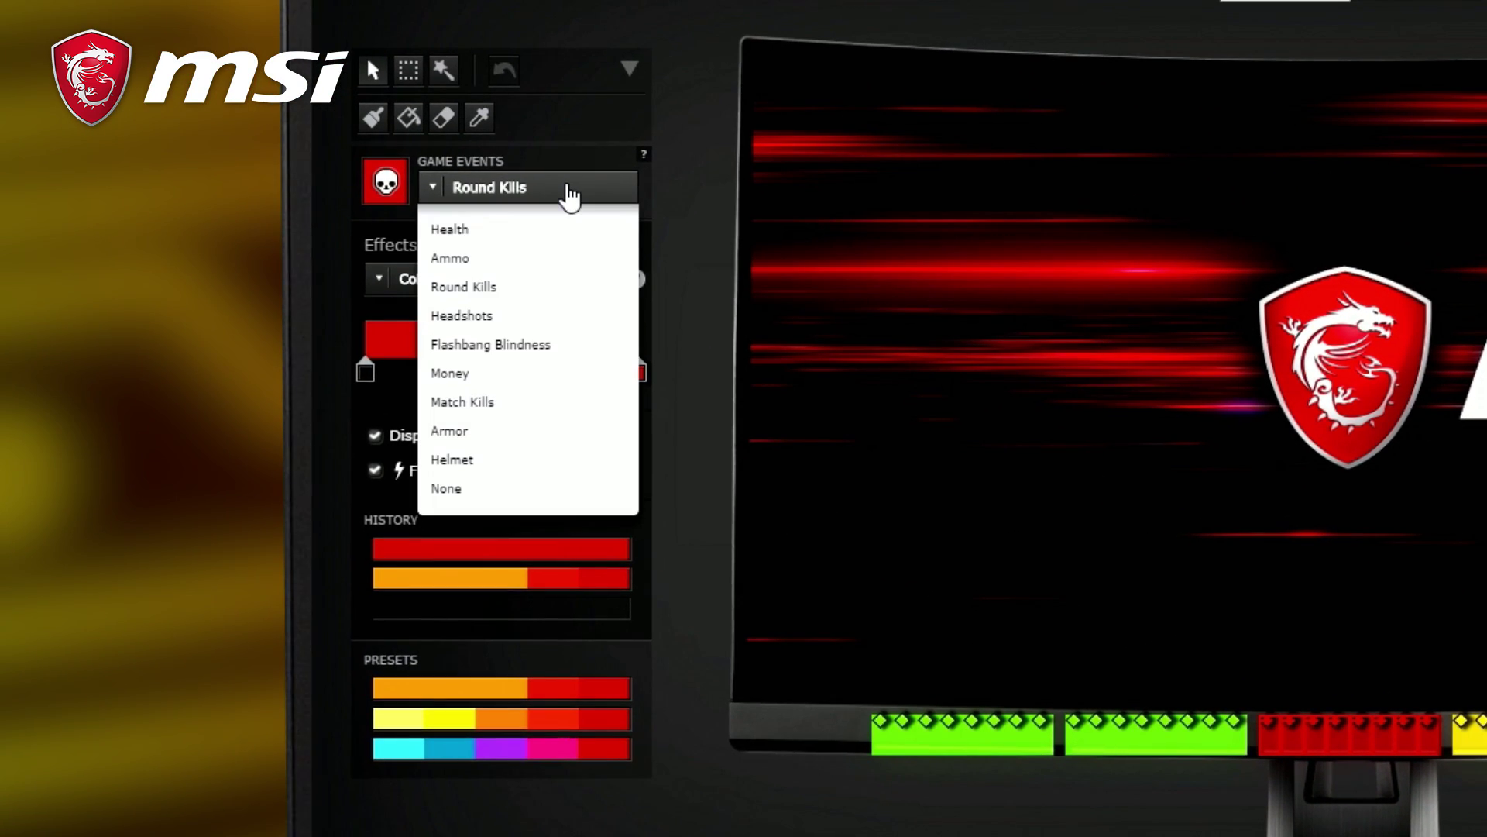
click(431, 364)
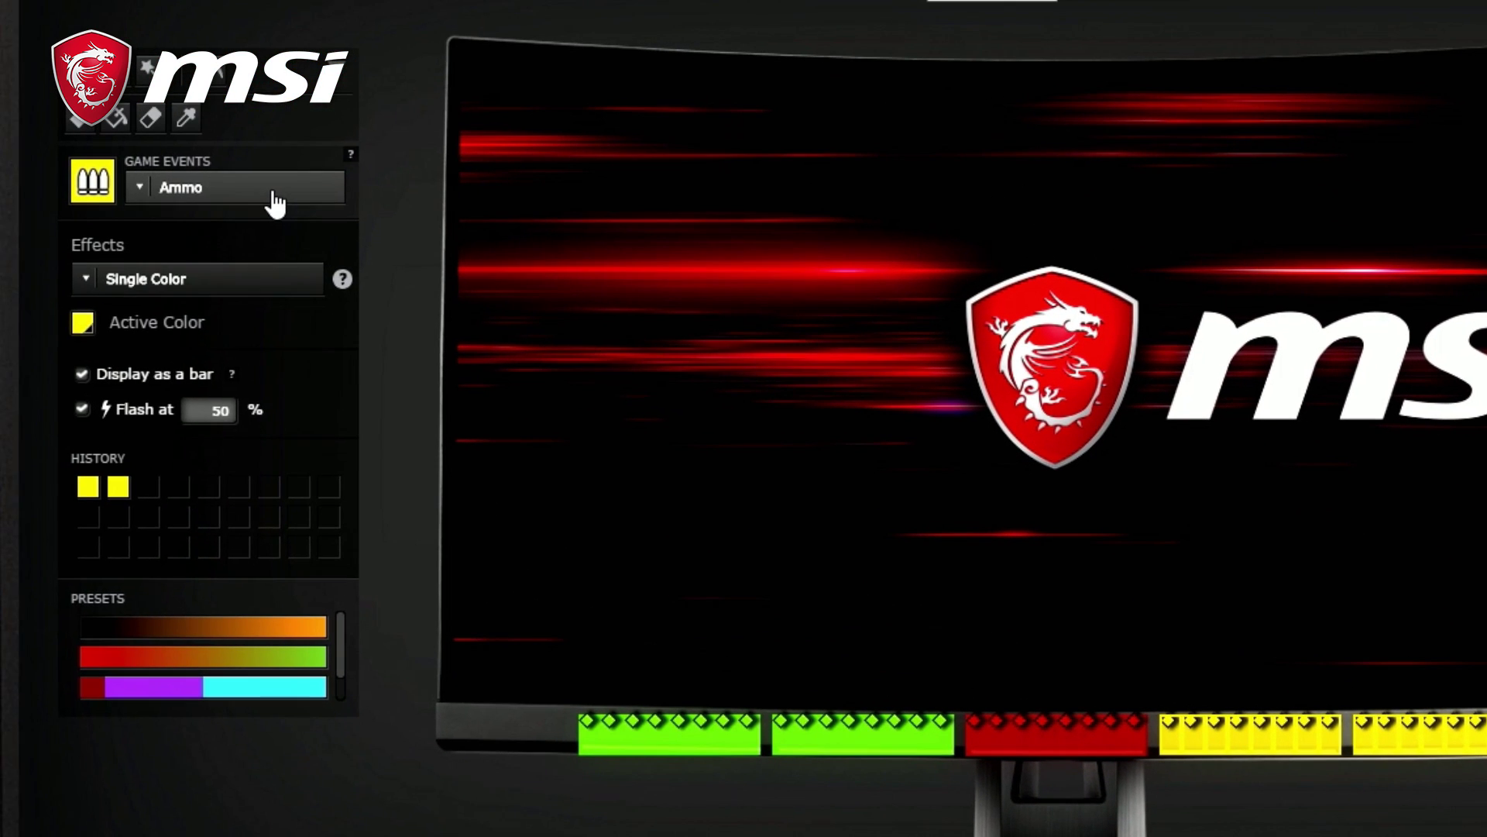
click(275, 204)
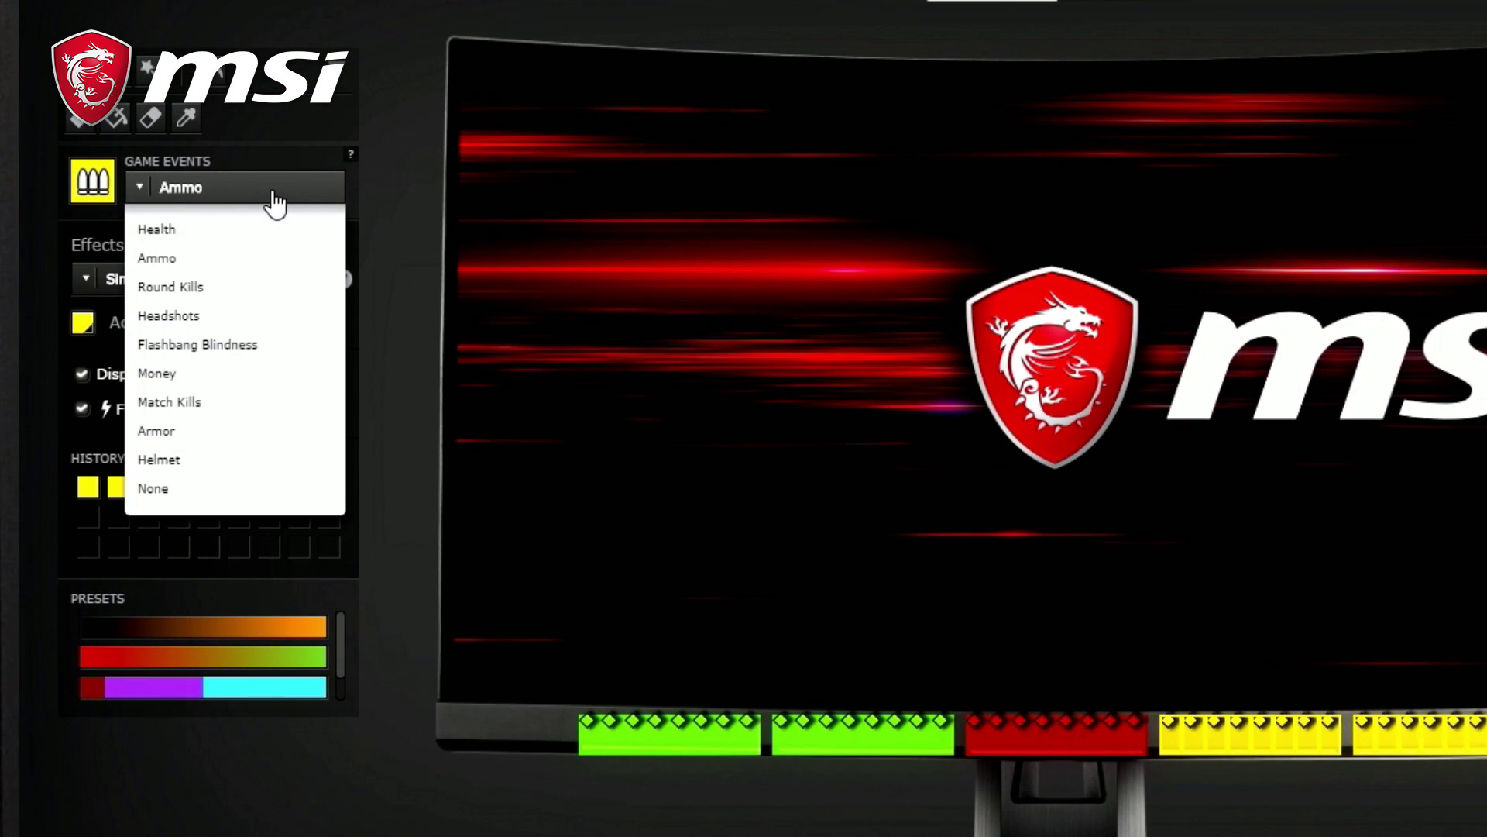
click(240, 375)
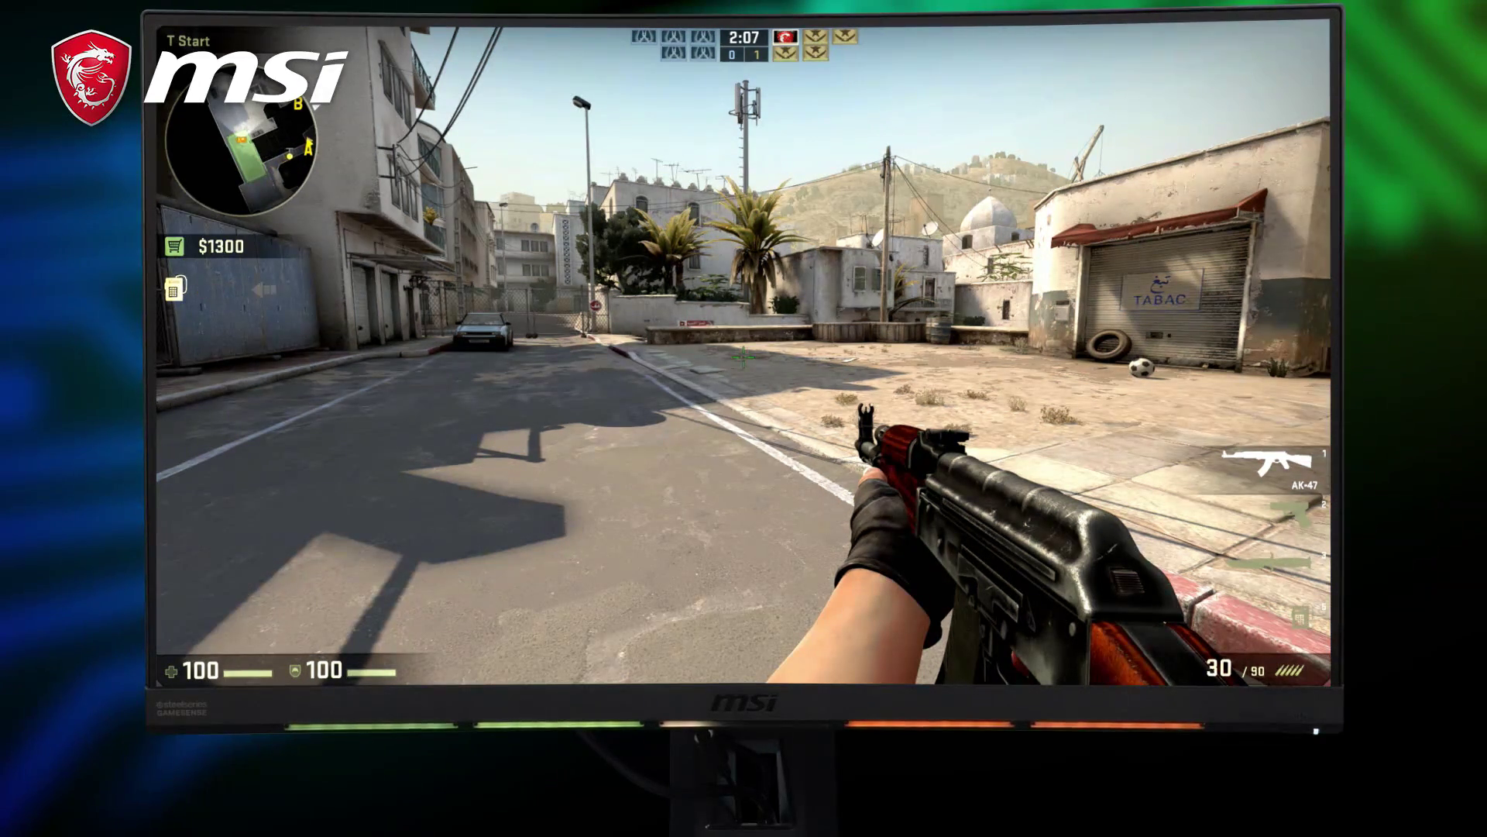
Check the Dust II scoreboard during the Terrorist-side round.
key(Tab)
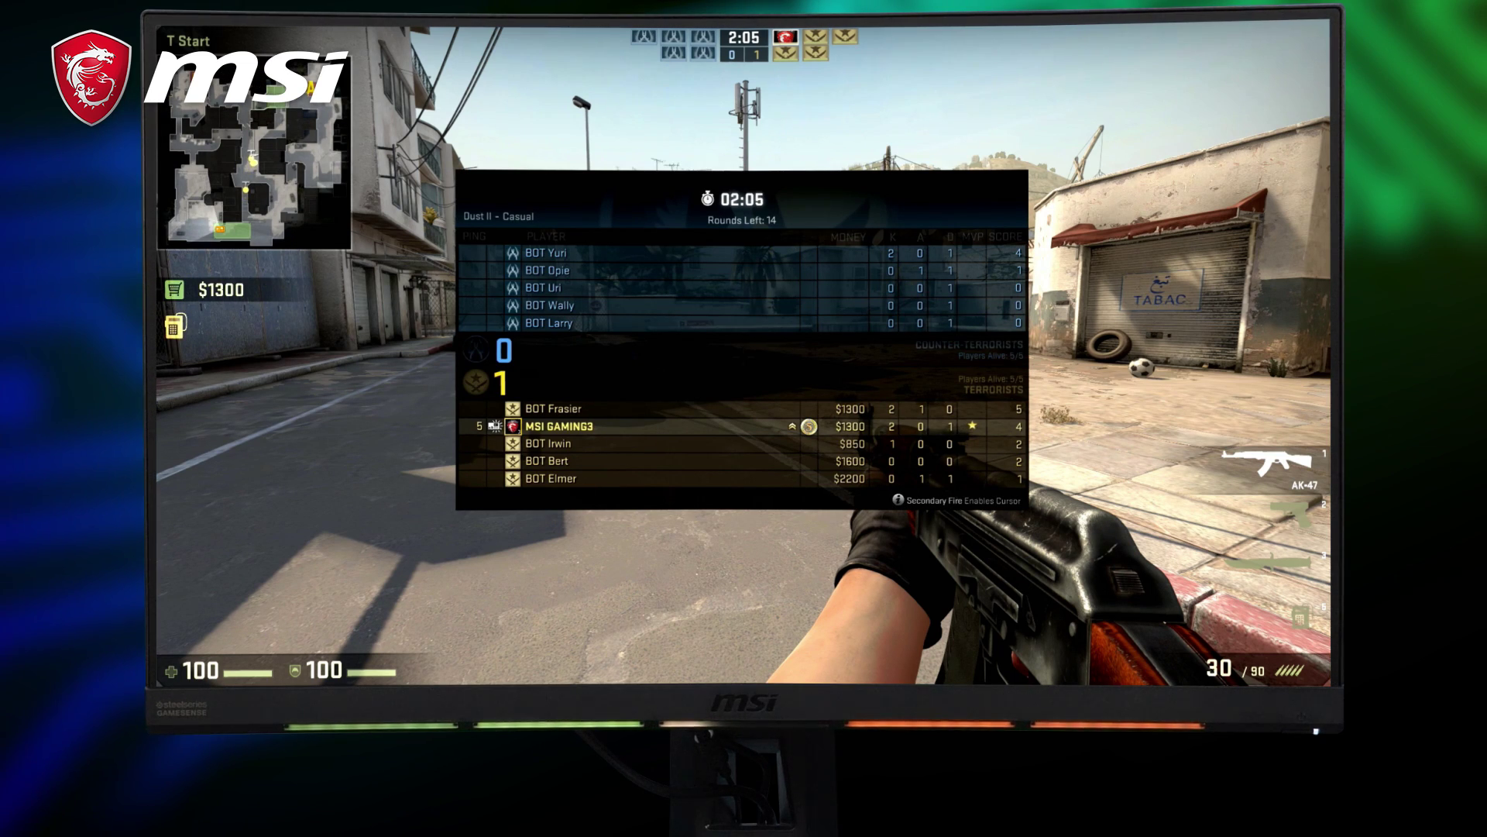